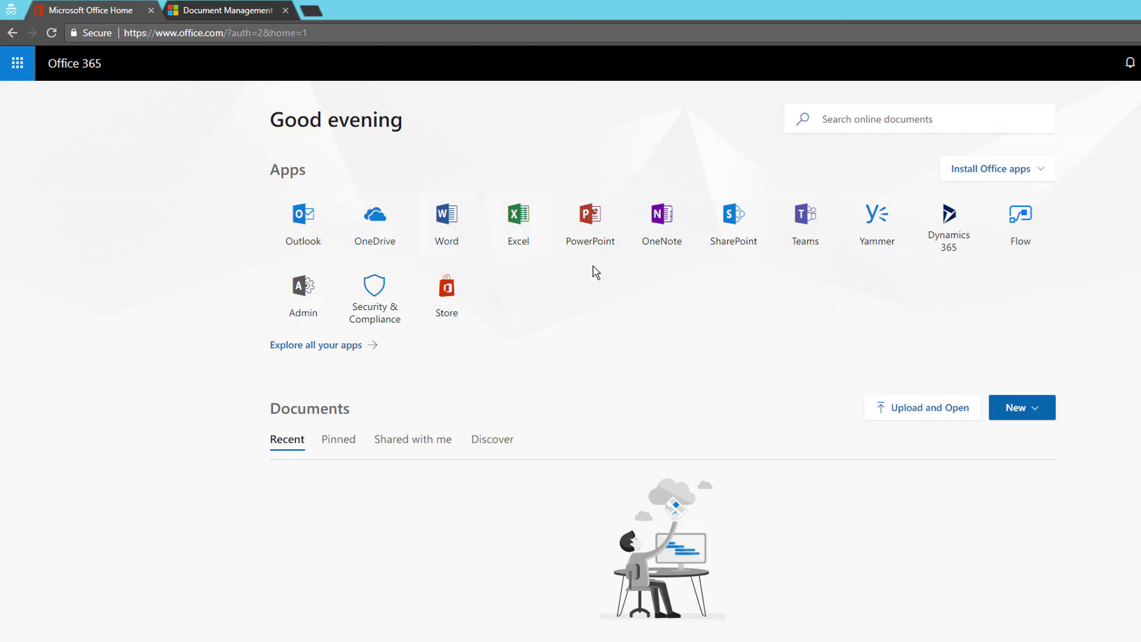
Launch the SharePoint app from the Office 365 home page in a new tab.
{"action": "left_click", "coordinate": [734, 233]}
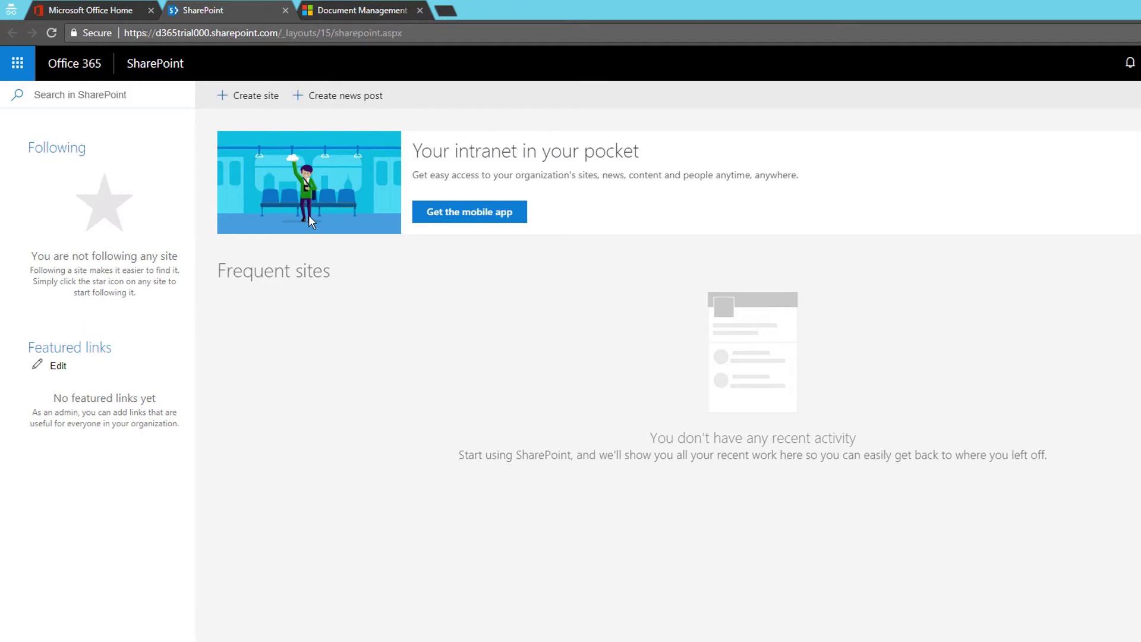
Load the root team site by removing '_layouts/15/sharepoint.aspx' from the URL, then return to Dynamics.
{"action": "left_click_drag", "start_coordinate": [283, 34], "coordinate": [486, 30]}
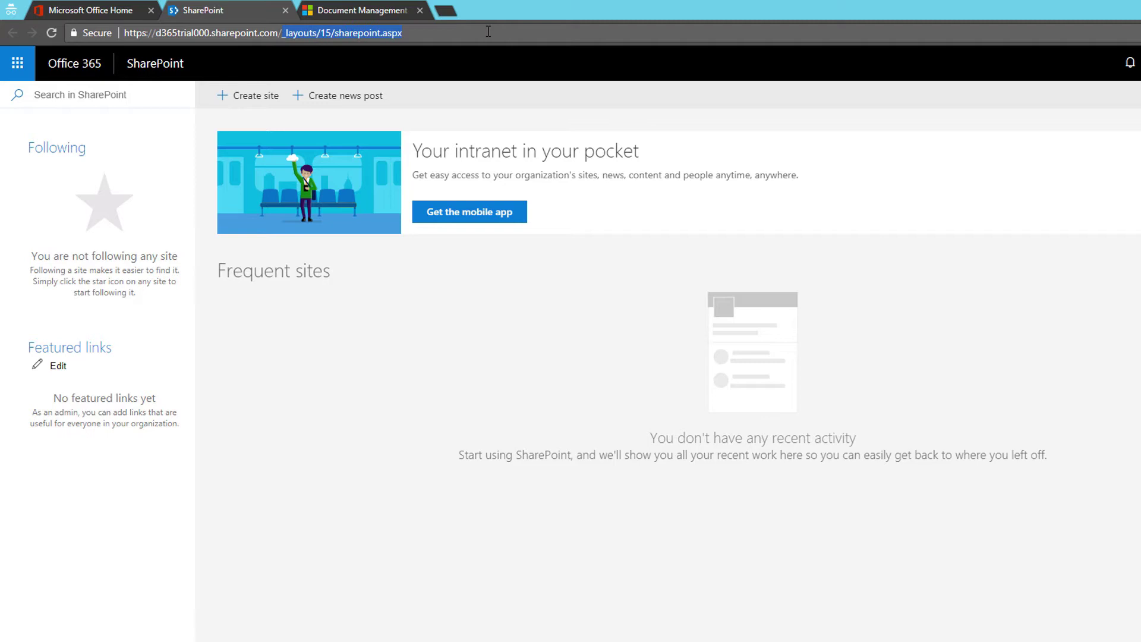
{"action": "key", "text": "BackSpace"}
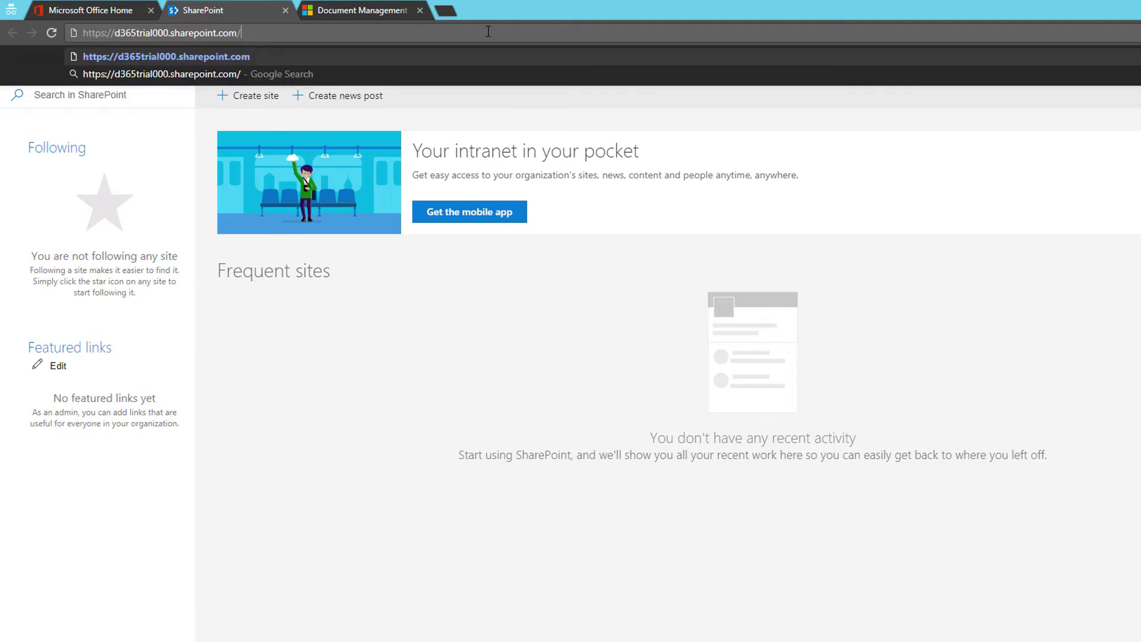
{"action": "key", "text": "Return"}
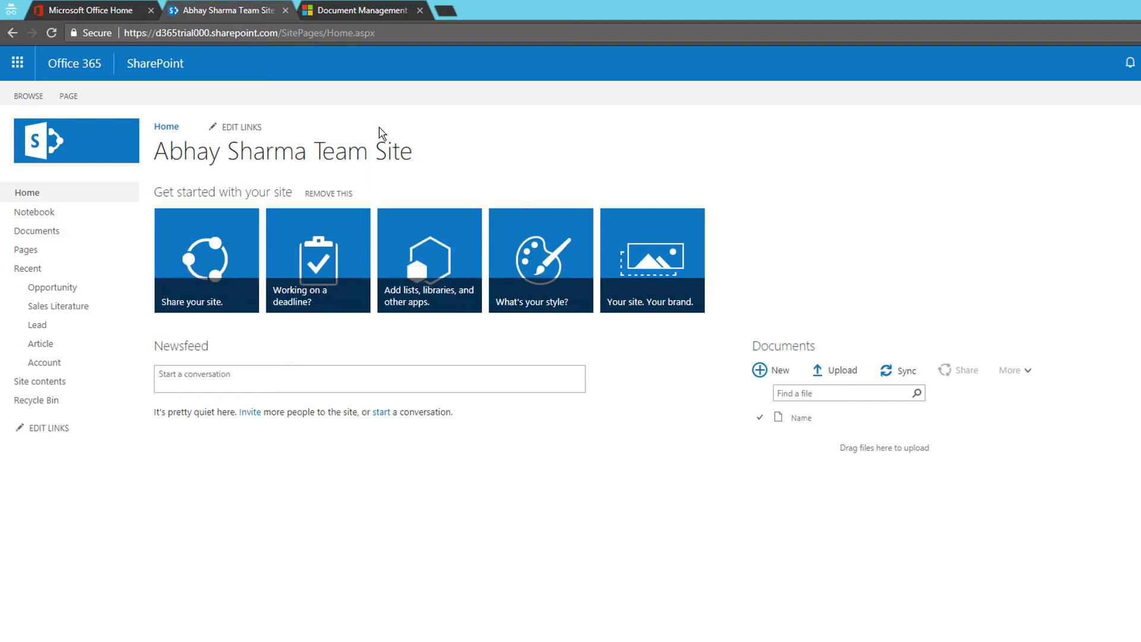
{"action": "left_click", "coordinate": [356, 12]}
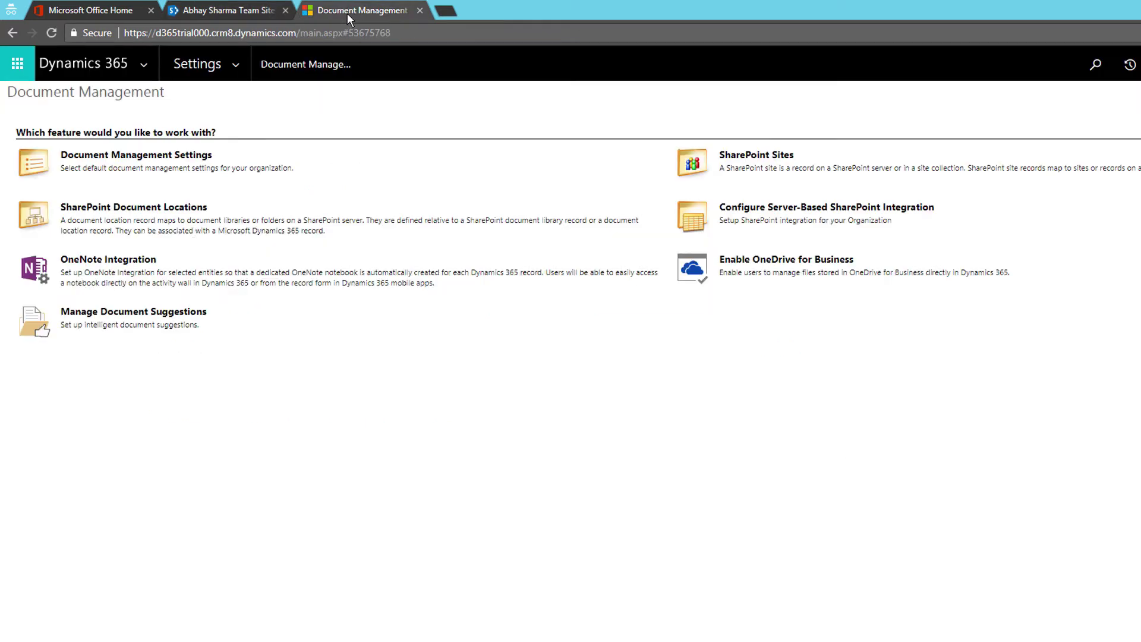
Open Settings > Document Management, copy the SharePoint site URL, and launch server-based integration setup.
{"action": "left_click", "coordinate": [240, 69]}
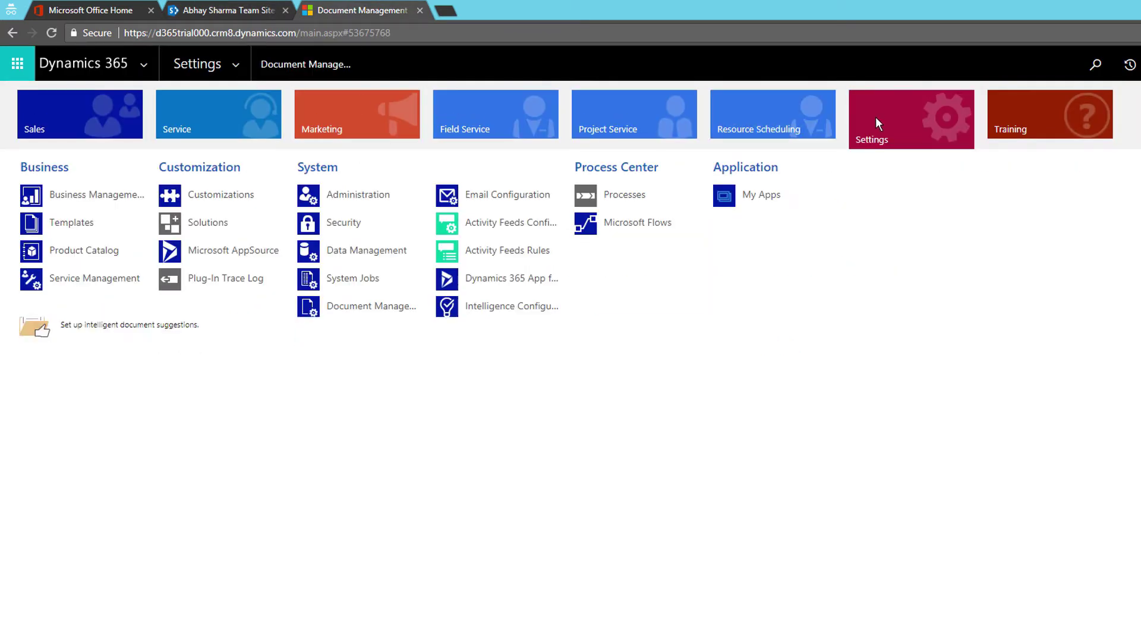
{"action": "left_click", "coordinate": [350, 310]}
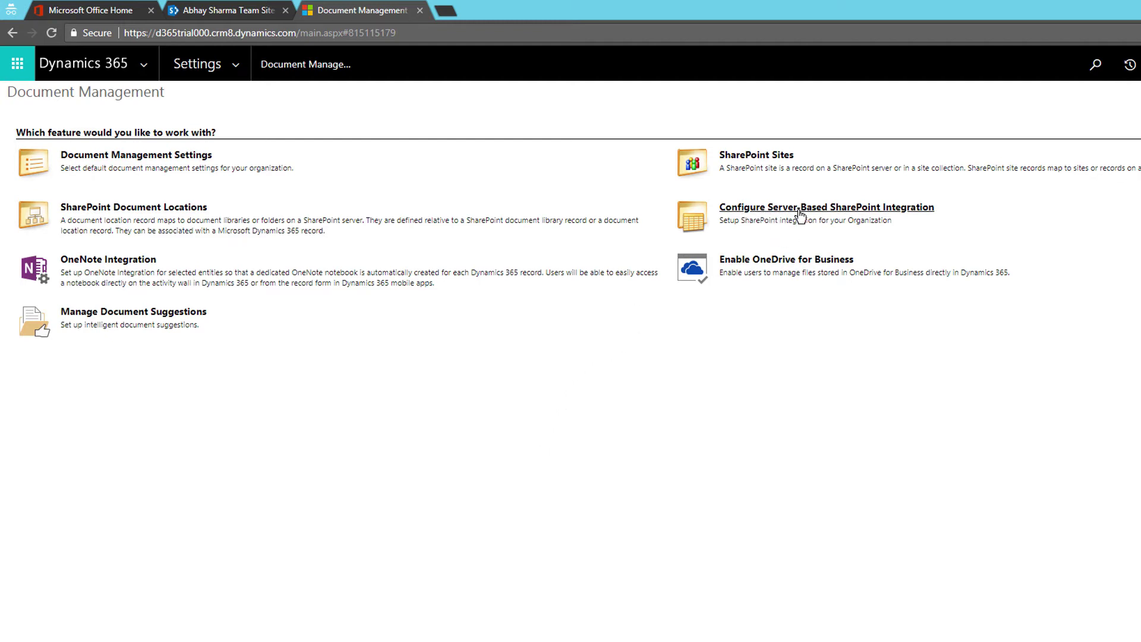
{"action": "left_click", "coordinate": [261, 15]}
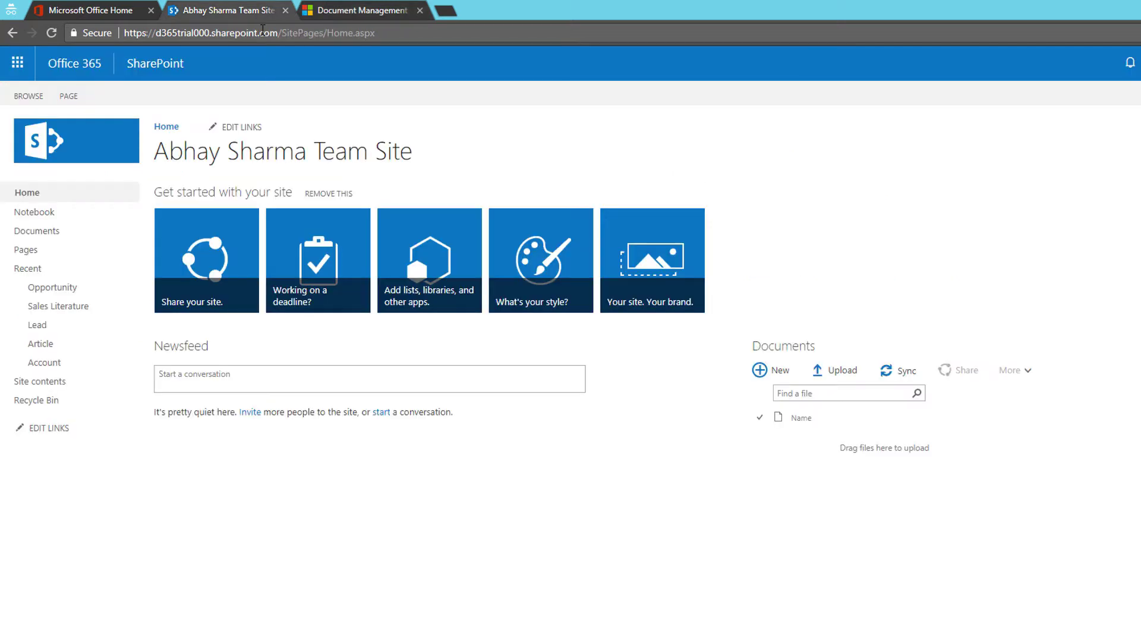
{"action": "right_click", "coordinate": [140, 39]}
{"action": "left_click", "coordinate": [170, 85]}
{"action": "left_click", "coordinate": [356, 10]}
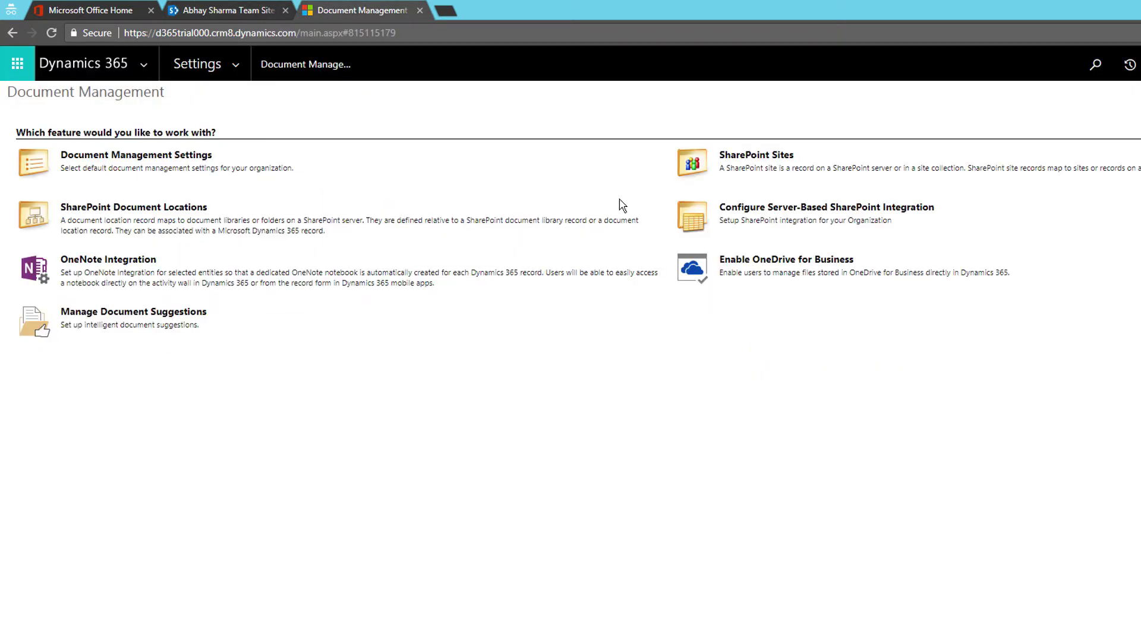
{"action": "left_click", "coordinate": [779, 209]}
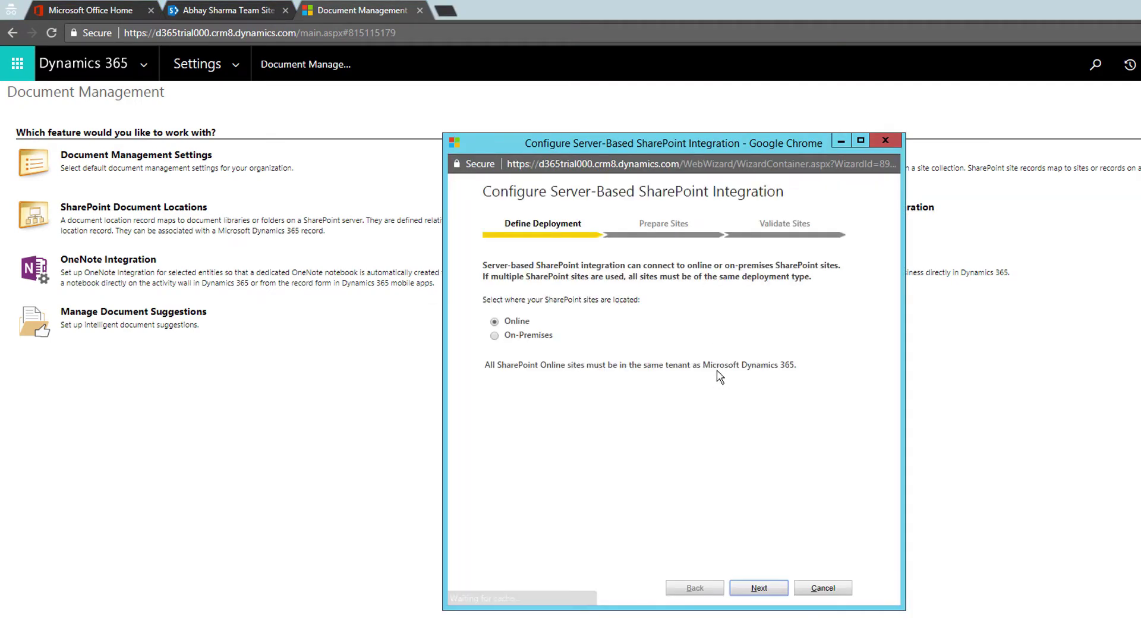
{"action": "left_click", "coordinate": [495, 324]}
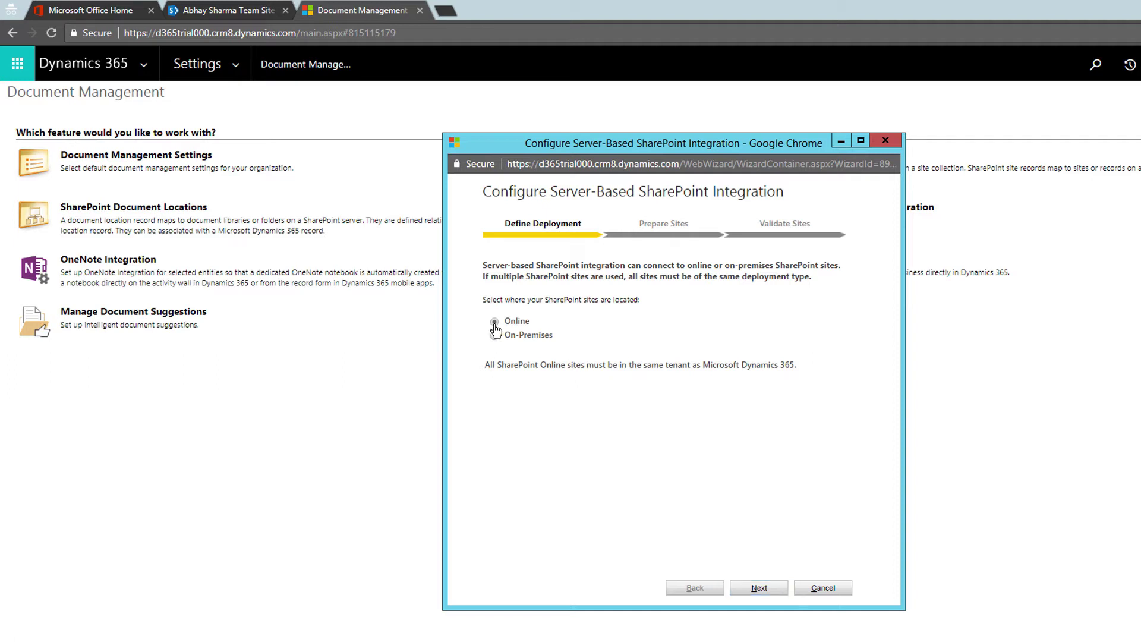
{"action": "left_click", "coordinate": [492, 336]}
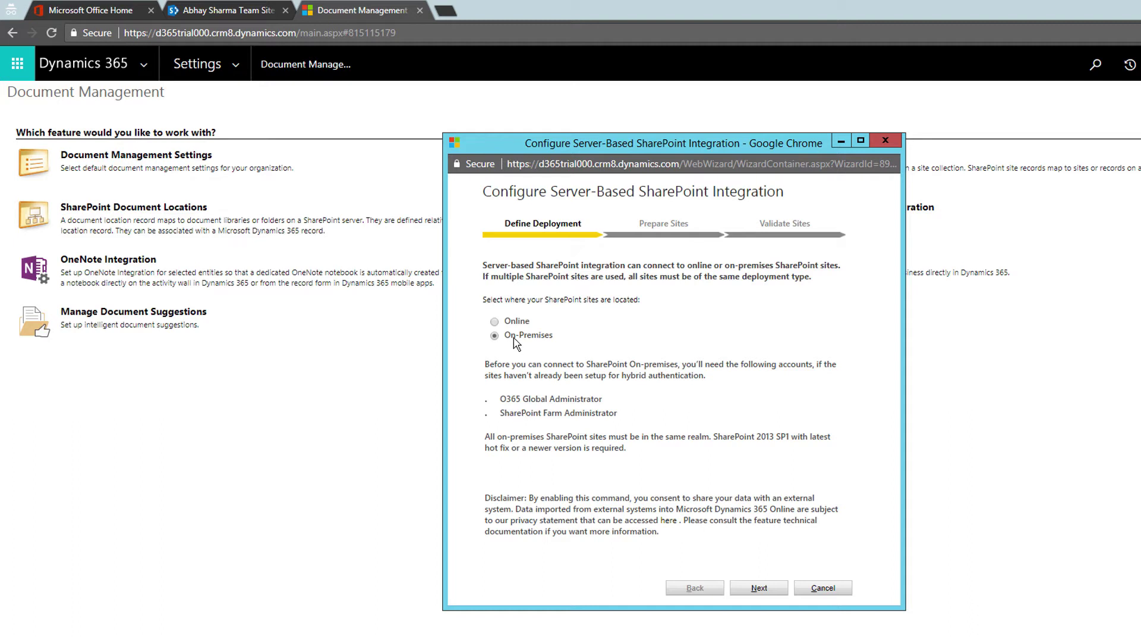
{"action": "left_click", "coordinate": [495, 322]}
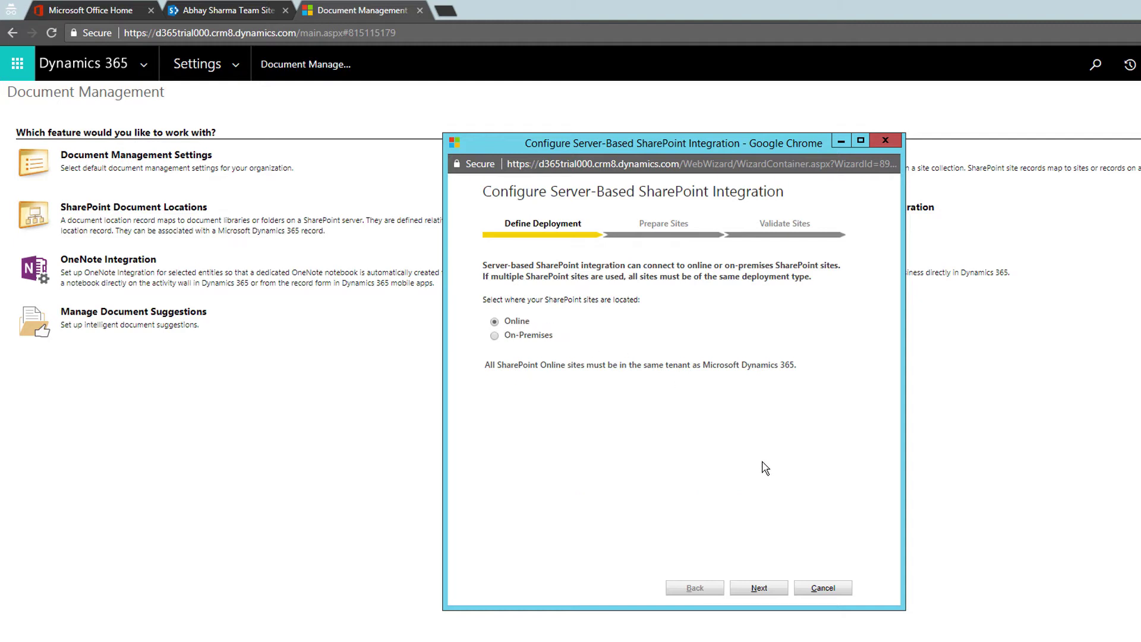
{"action": "left_click", "coordinate": [761, 588]}
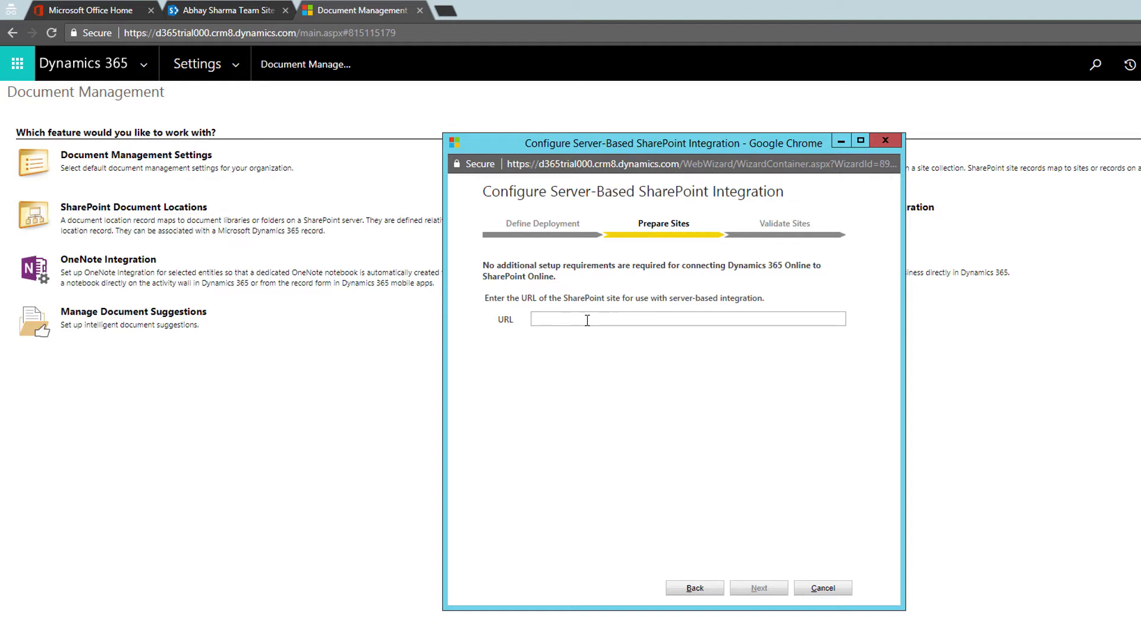
{"action": "key", "text": "ctrl+v"}
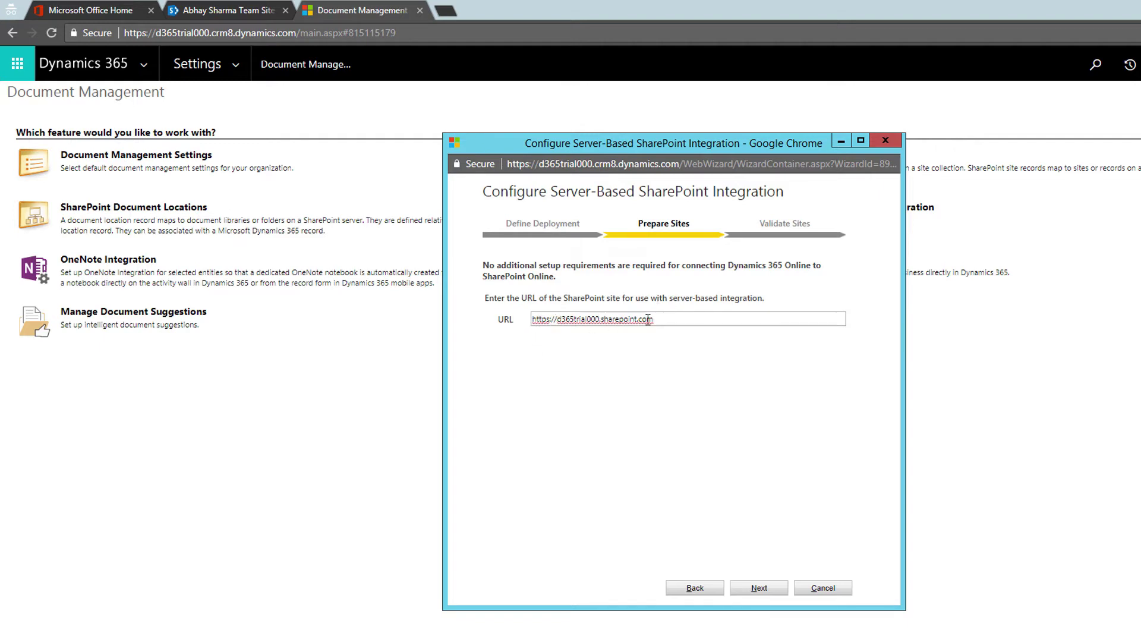
{"action": "left_click", "coordinate": [759, 588]}
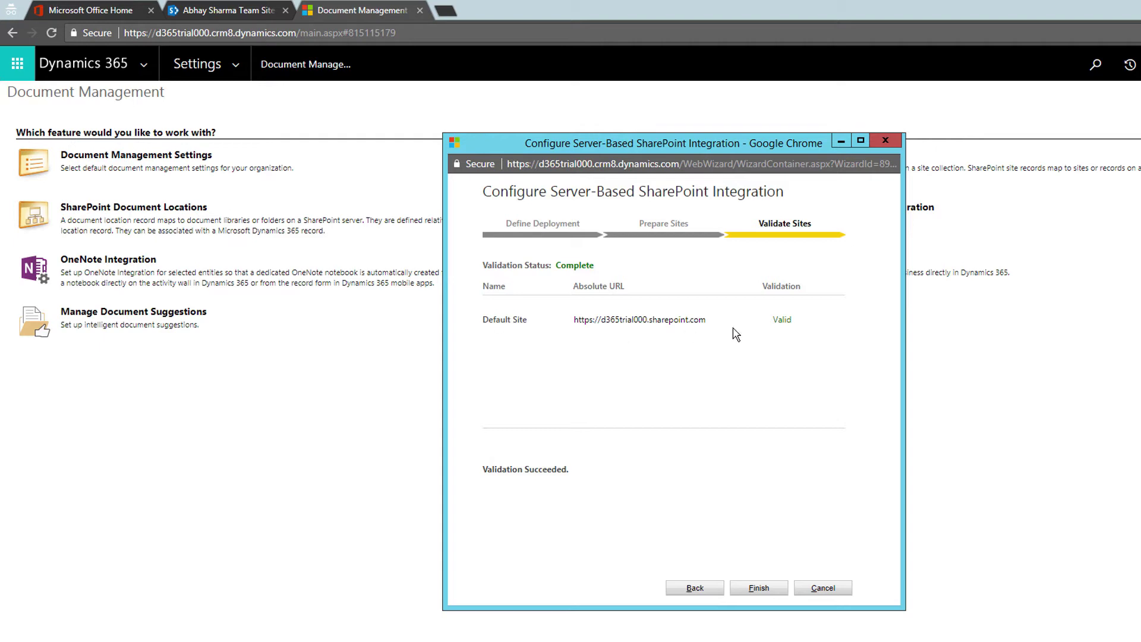
{"action": "left_click", "coordinate": [766, 589]}
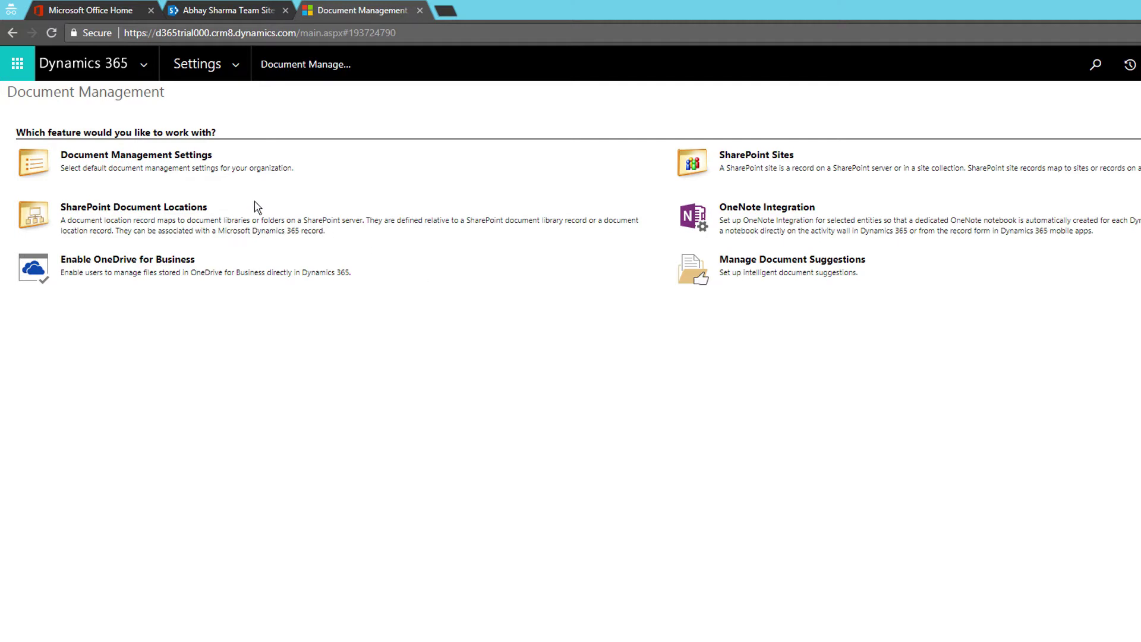
In Document Management Settings, paste the SharePoint site address as the default site.
{"action": "left_click", "coordinate": [94, 157]}
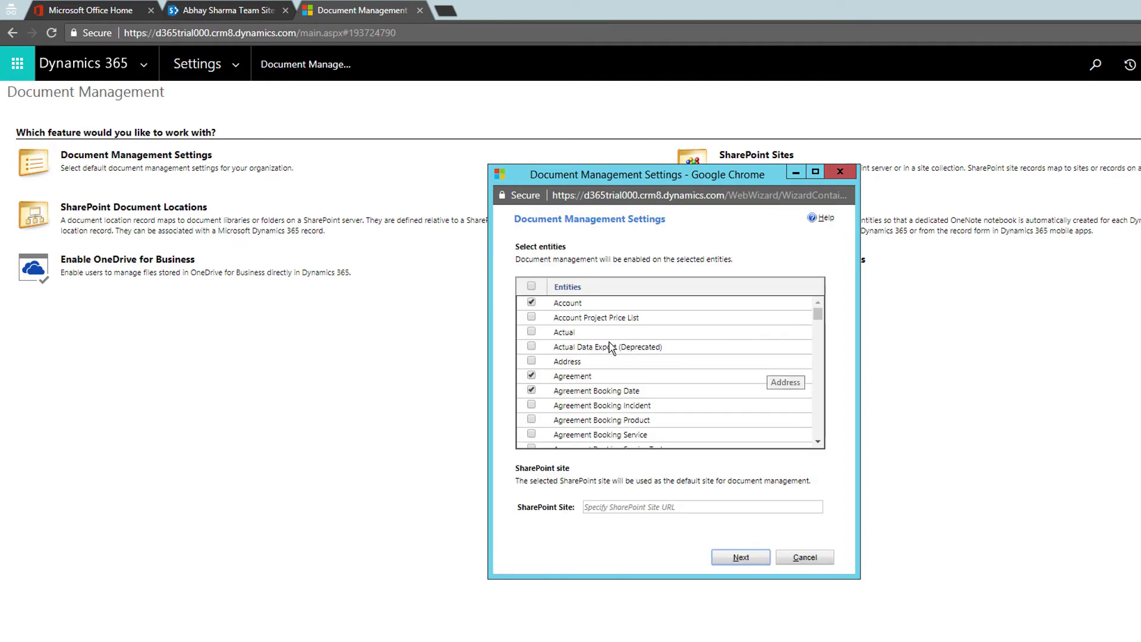
{"action": "scroll", "coordinate": [607, 376], "scroll_direction": "down", "scroll_amount": 8}
{"action": "scroll", "coordinate": [607, 378], "scroll_direction": "down", "scroll_amount": 10}
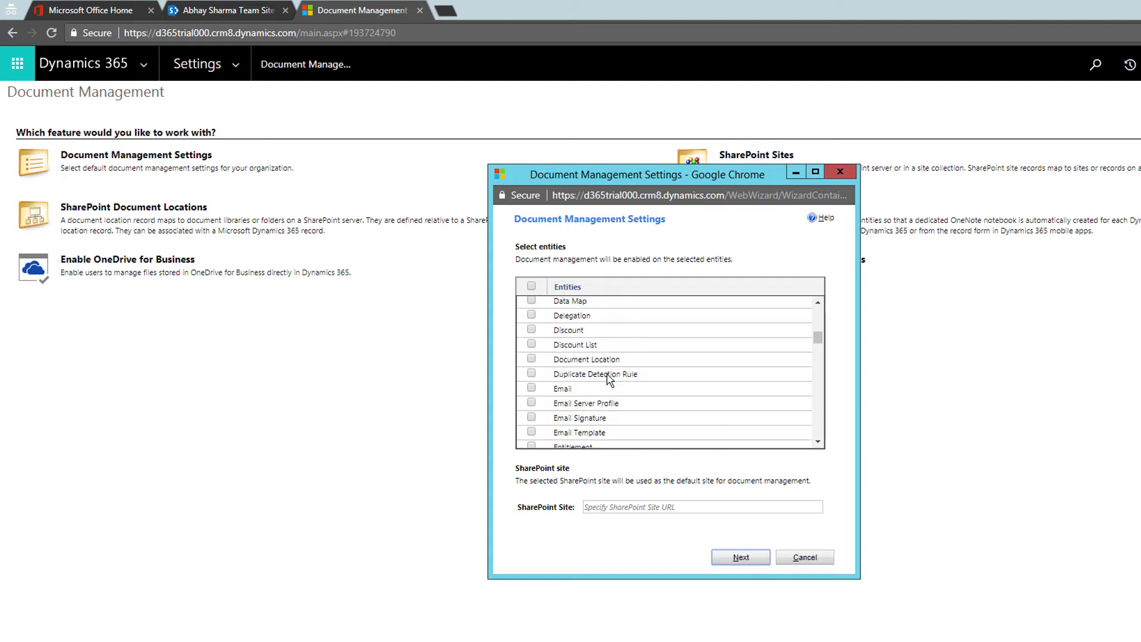
{"action": "scroll", "coordinate": [607, 378], "scroll_direction": "up", "scroll_amount": 15}
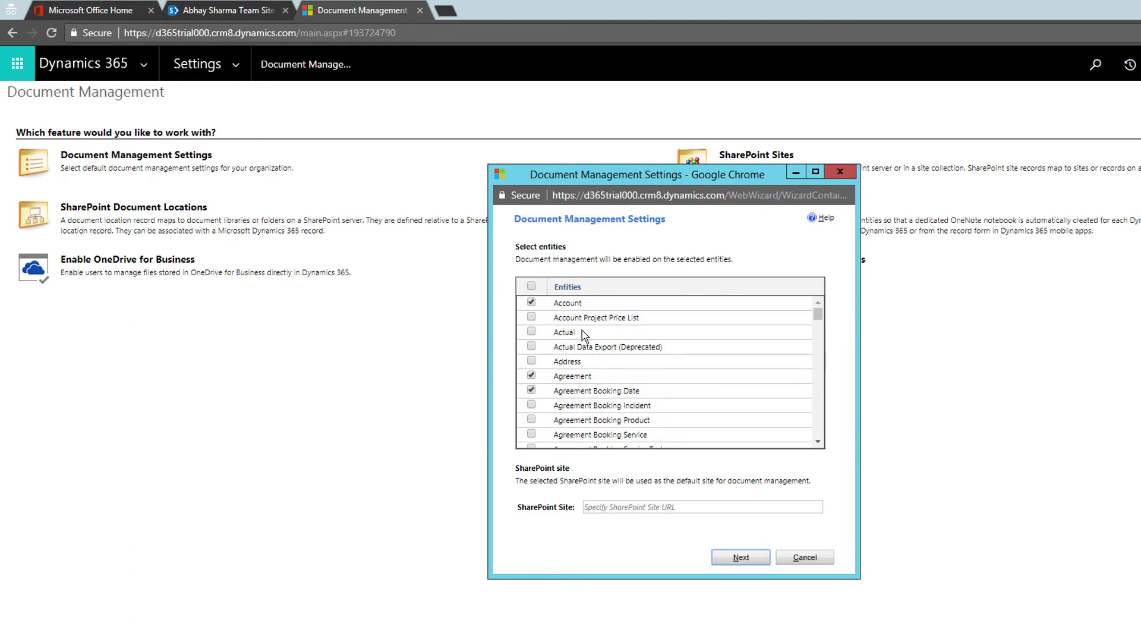
{"action": "left_click", "coordinate": [637, 507]}
{"action": "key", "text": "ctrl+v"}
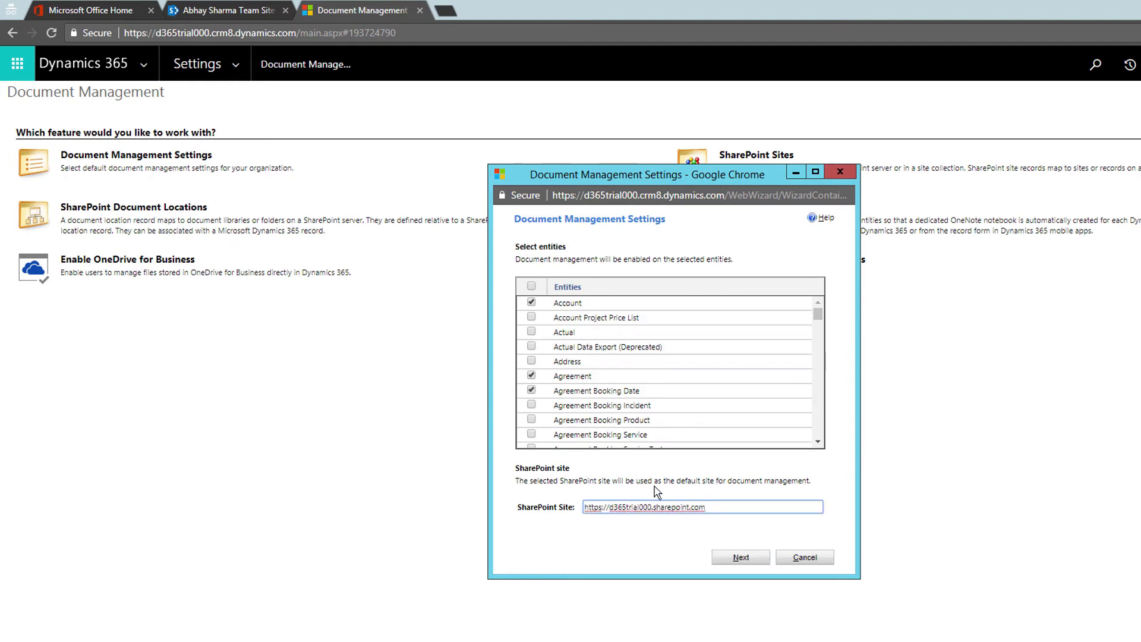
{"action": "left_click", "coordinate": [743, 557]}
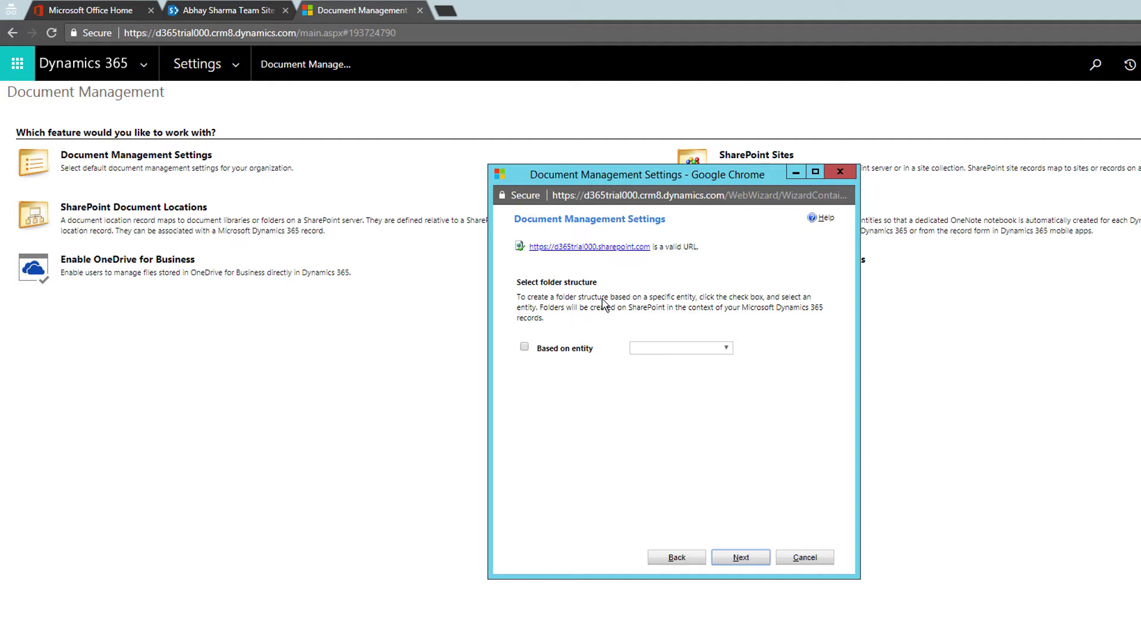
Base the SharePoint folder structure on the Account entity.
{"action": "left_click", "coordinate": [524, 348]}
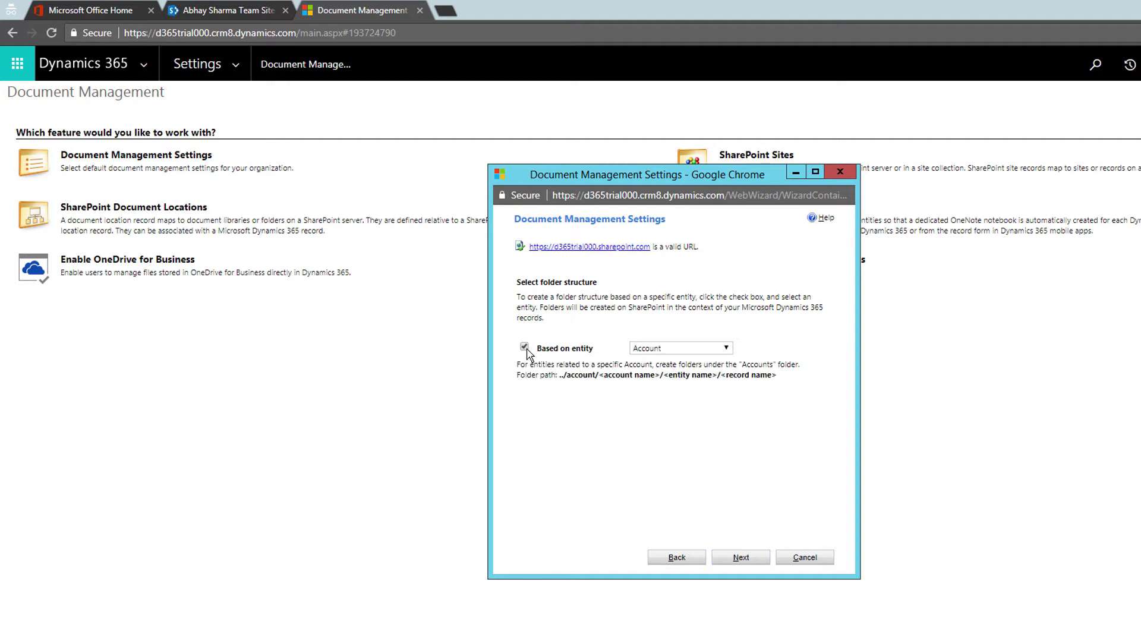
{"action": "left_click", "coordinate": [525, 347]}
{"action": "left_click", "coordinate": [679, 349]}
{"action": "left_click", "coordinate": [679, 350]}
{"action": "left_click", "coordinate": [679, 350]}
{"action": "left_click", "coordinate": [678, 359]}
{"action": "left_click", "coordinate": [681, 348]}
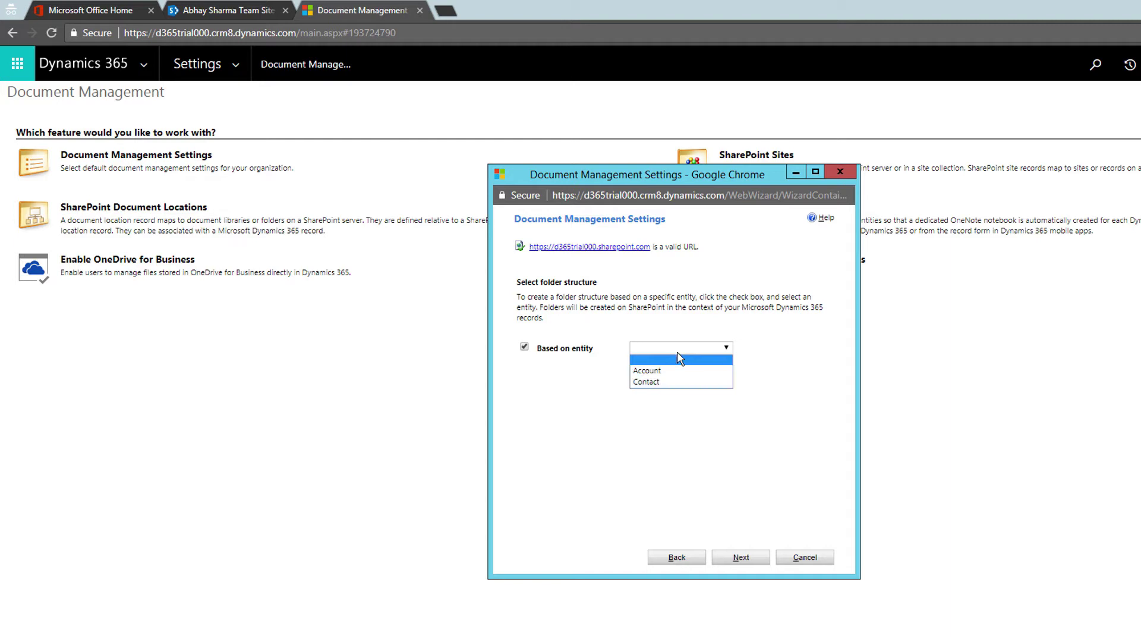
{"action": "left_click", "coordinate": [666, 366]}
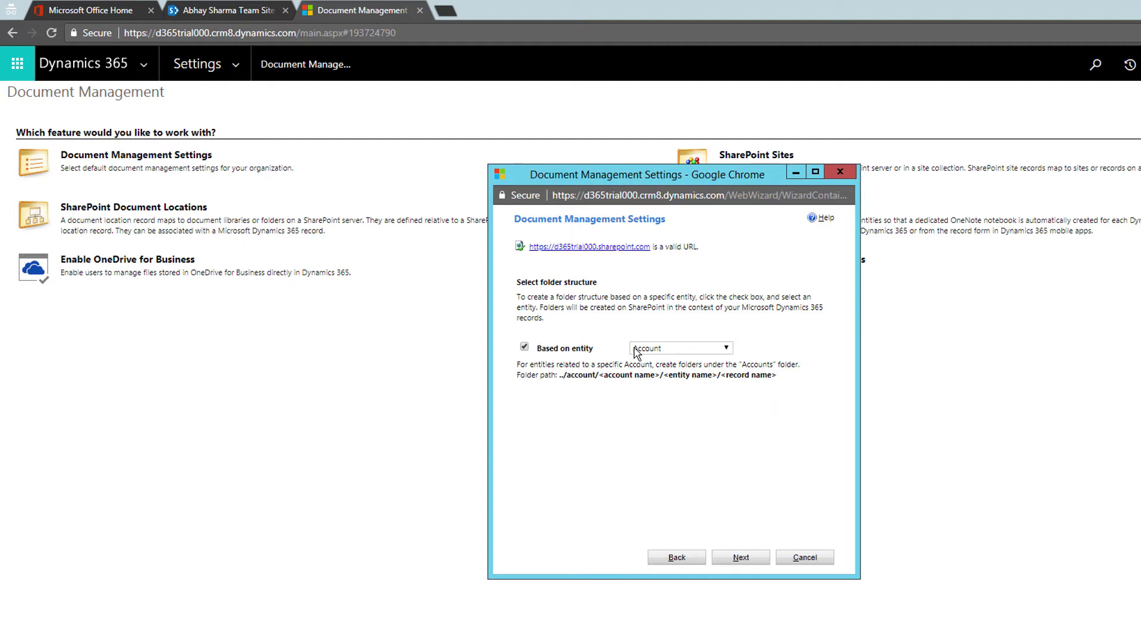
{"action": "left_click", "coordinate": [740, 559]}
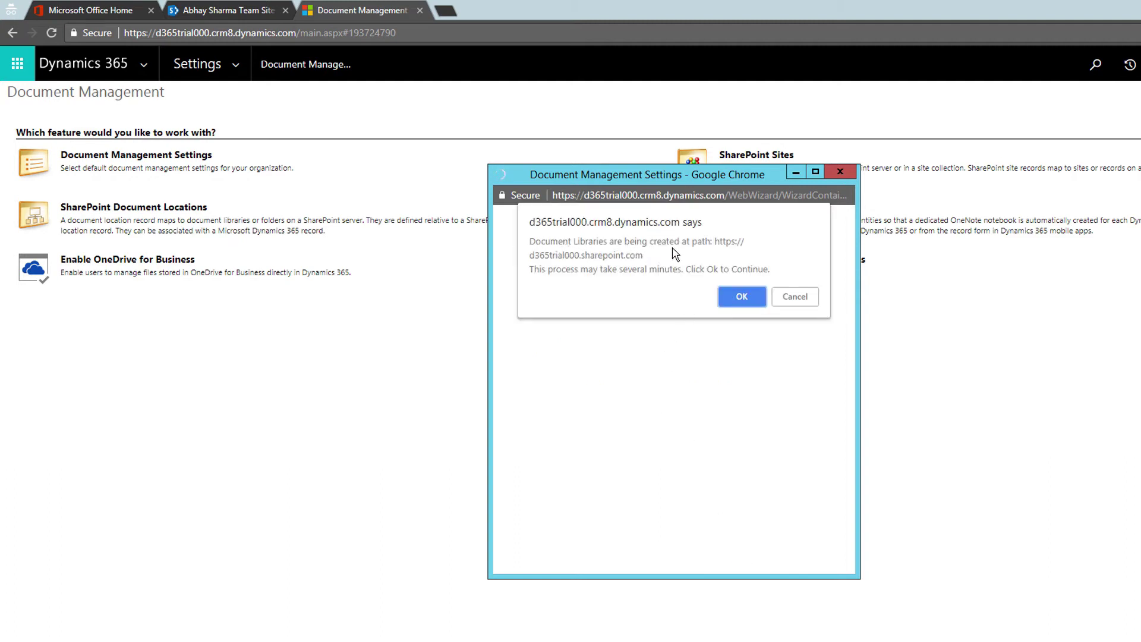
Confirm library creation and finish once 31 are created, 5 already exist, and 0 fail.
{"action": "left_click", "coordinate": [743, 299]}
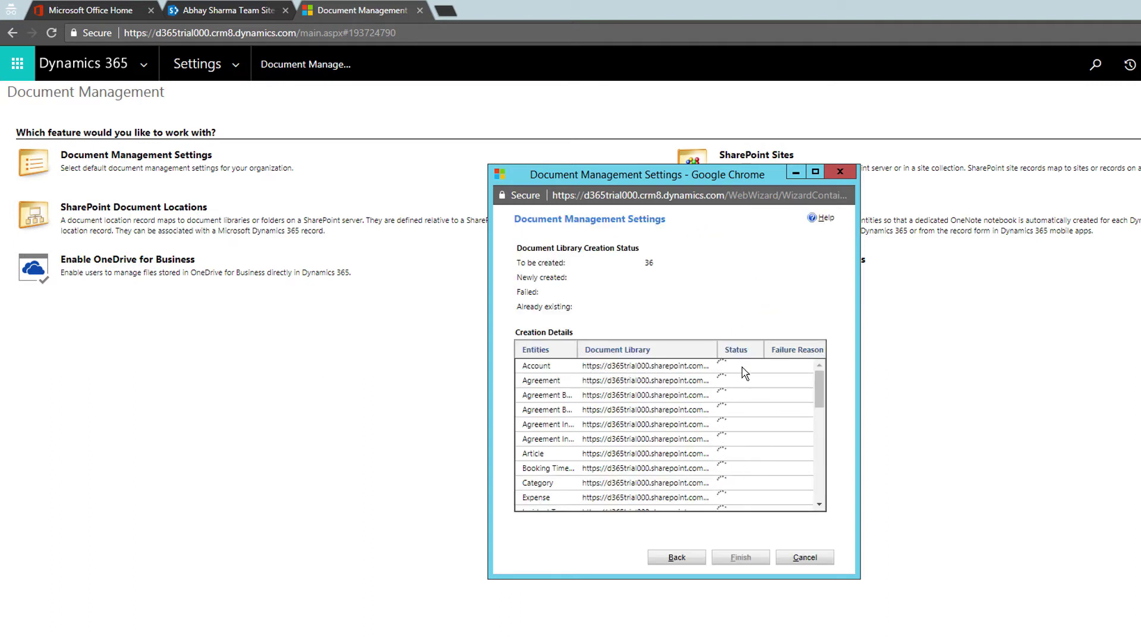
{"action": "scroll", "coordinate": [749, 404], "scroll_direction": "down", "scroll_amount": 8}
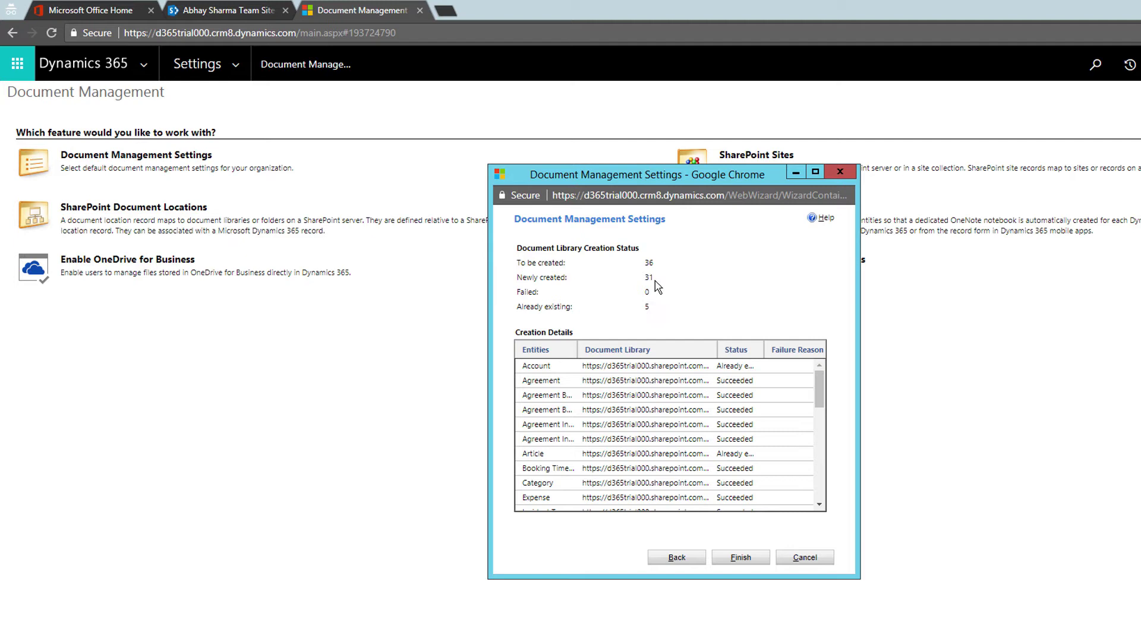
{"action": "left_click", "coordinate": [742, 558]}
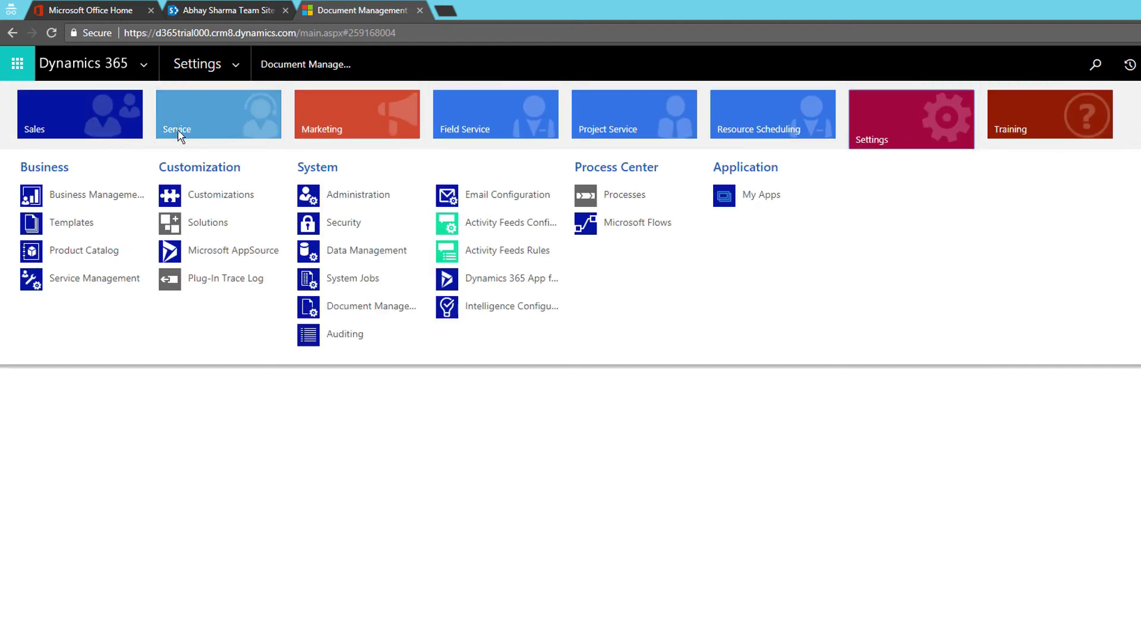
Go to Sales > Accounts, open Blue Yonder Airlines, and show its empty Documents list.
{"action": "left_click", "coordinate": [110, 128]}
{"action": "left_click", "coordinate": [208, 197]}
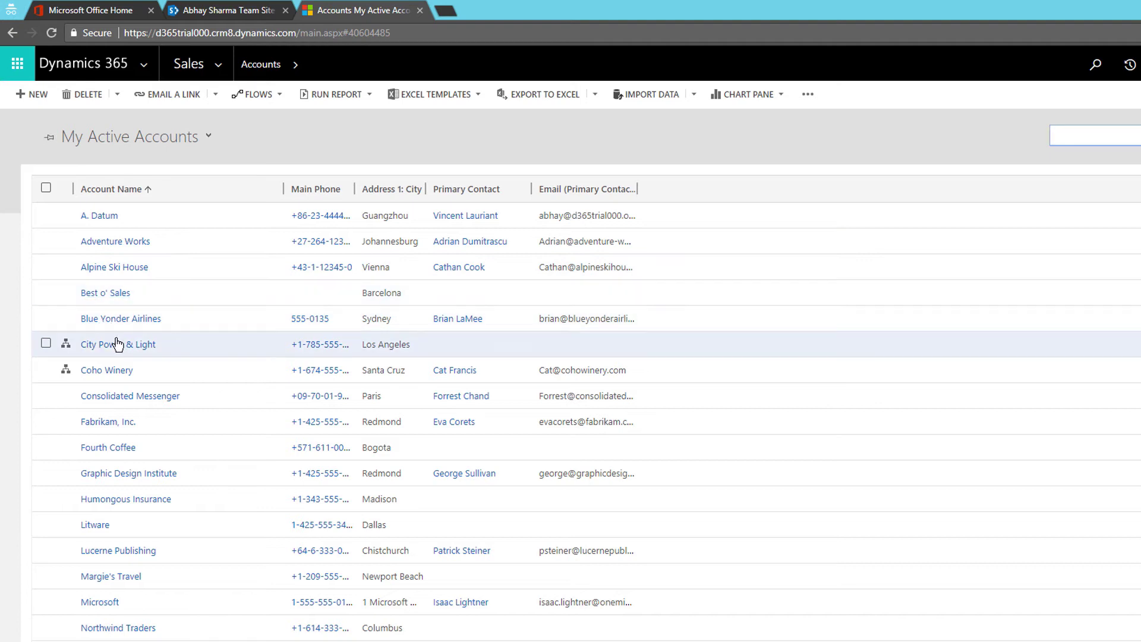
{"action": "left_click", "coordinate": [120, 321]}
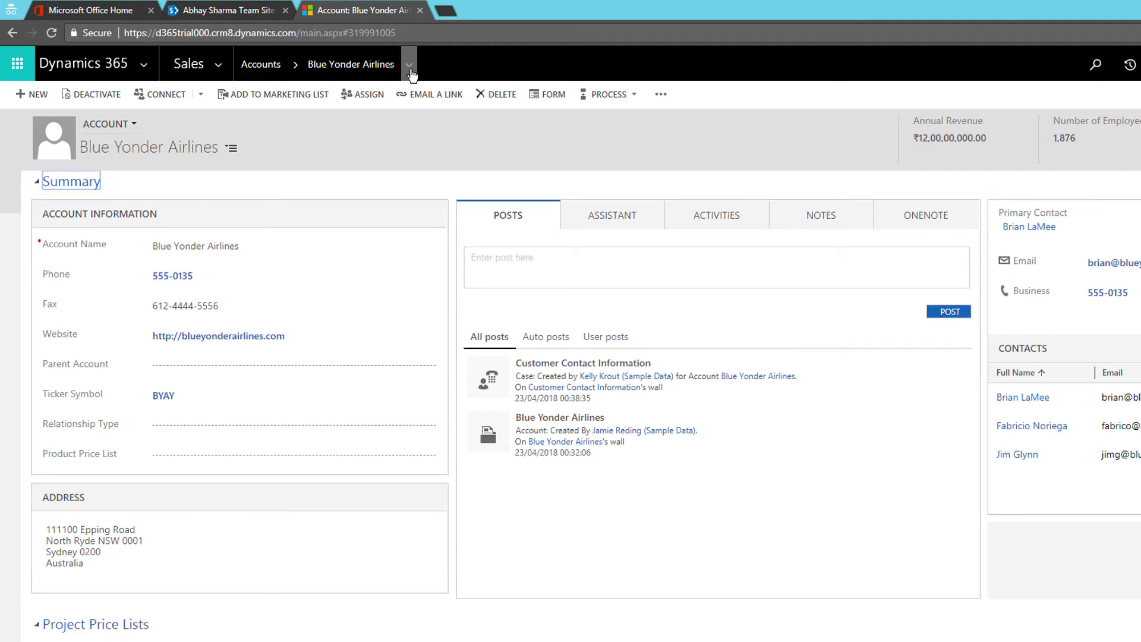
{"action": "left_click", "coordinate": [410, 67]}
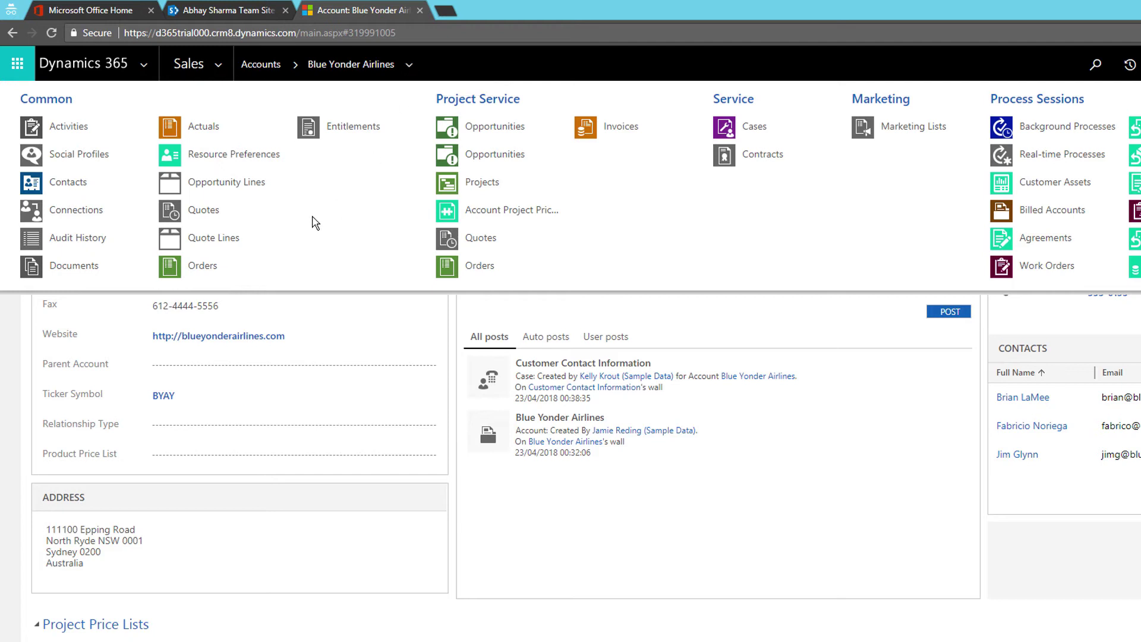
{"action": "left_click", "coordinate": [99, 269]}
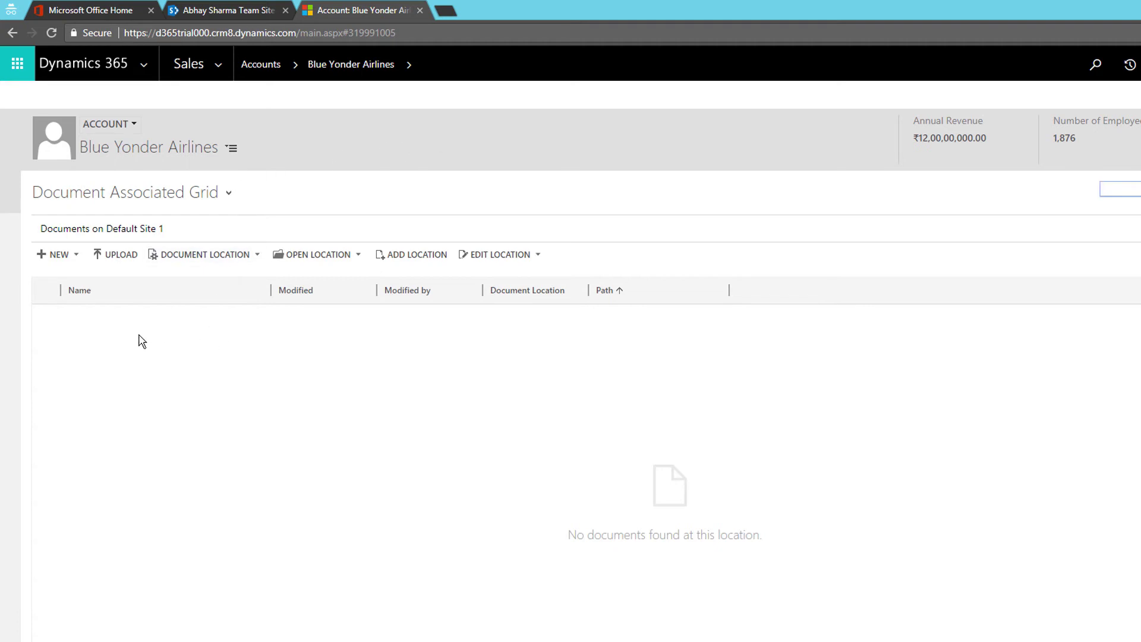
Upload 01_Overview.pptx to the Blue Yonder Airlines documents, then go to the SharePoint team site.
{"action": "left_click", "coordinate": [121, 259]}
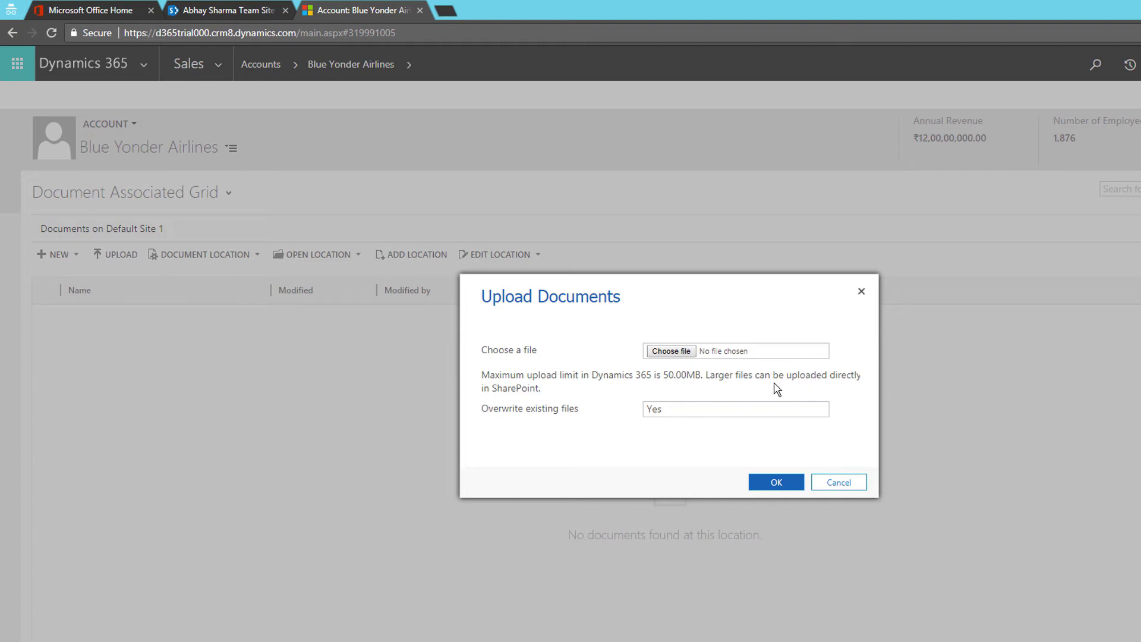
{"action": "left_click", "coordinate": [669, 351]}
{"action": "double_click", "coordinate": [174, 110]}
{"action": "left_click", "coordinate": [771, 483]}
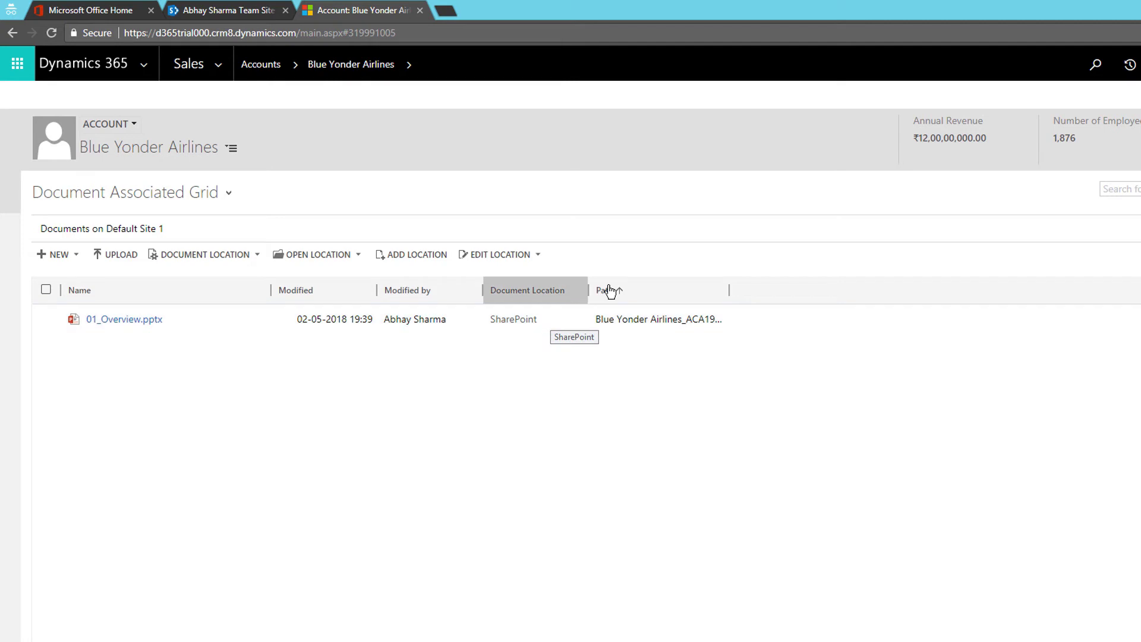
{"action": "left_click", "coordinate": [239, 11]}
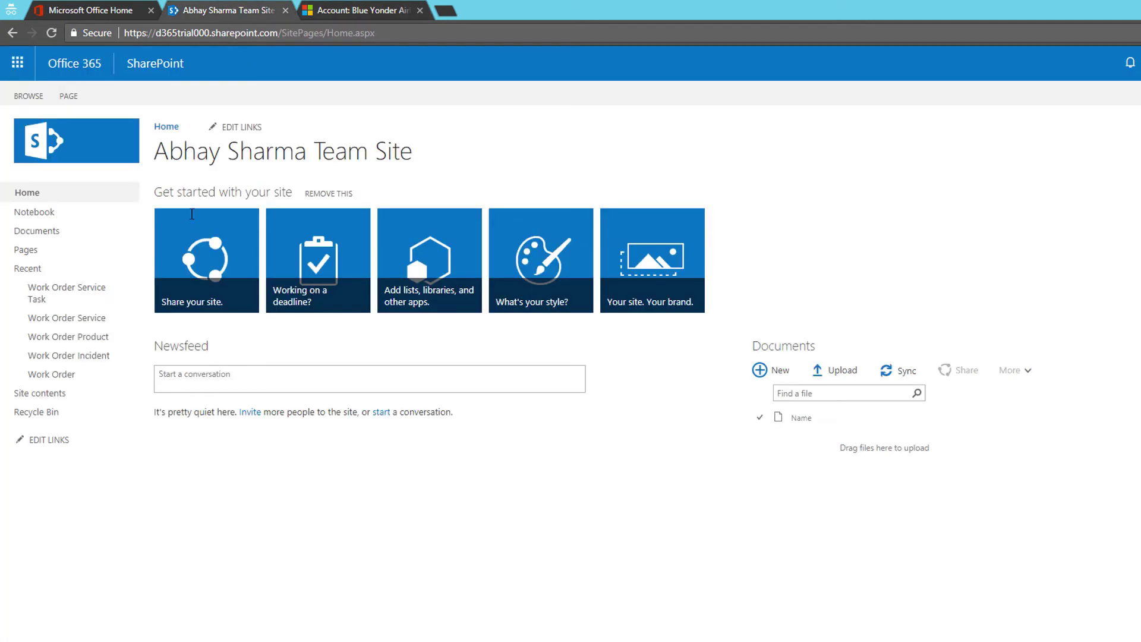
Find 01_Overview.pptx in Site contents > Account > Blue Yonder Airlines, then return to Dynamics.
{"action": "left_click", "coordinate": [51, 393]}
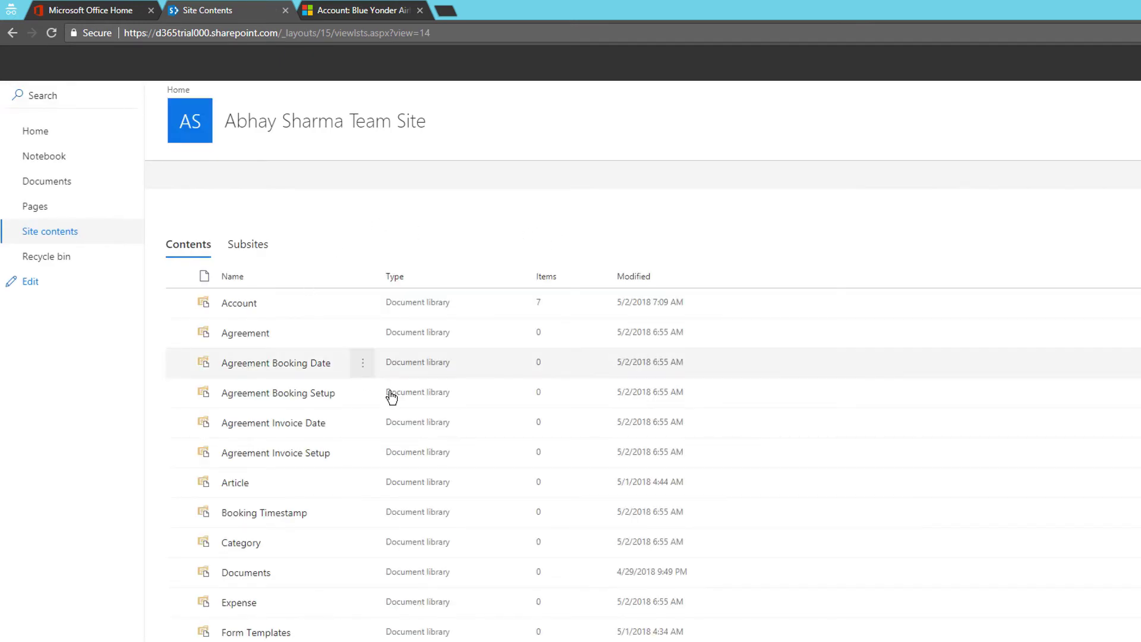
{"action": "left_click", "coordinate": [244, 306]}
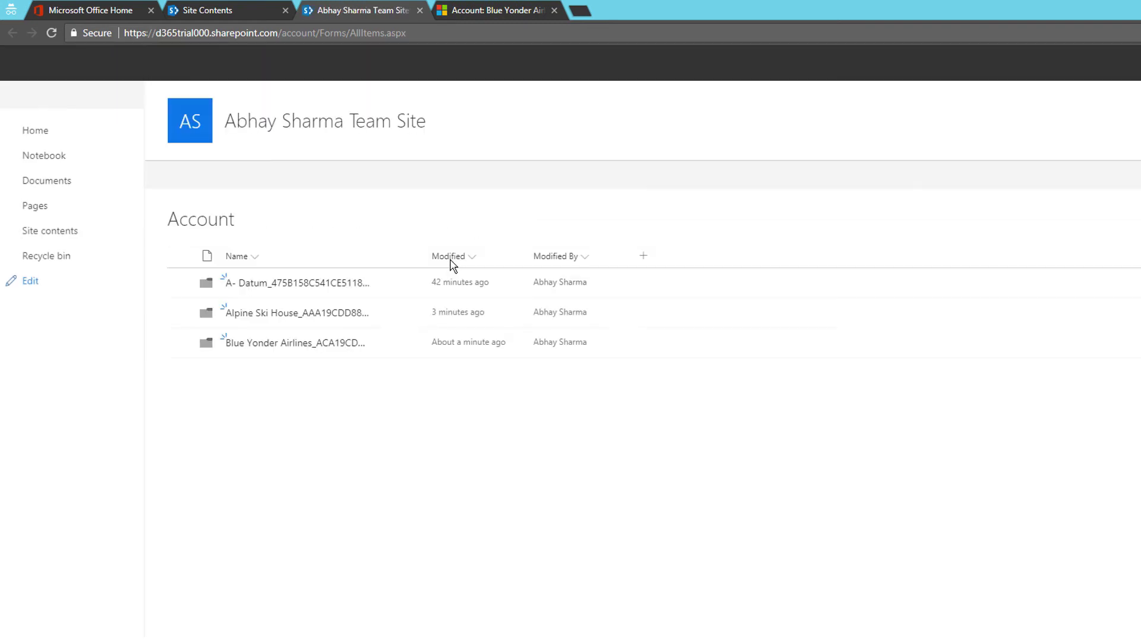
{"action": "left_click", "coordinate": [280, 347]}
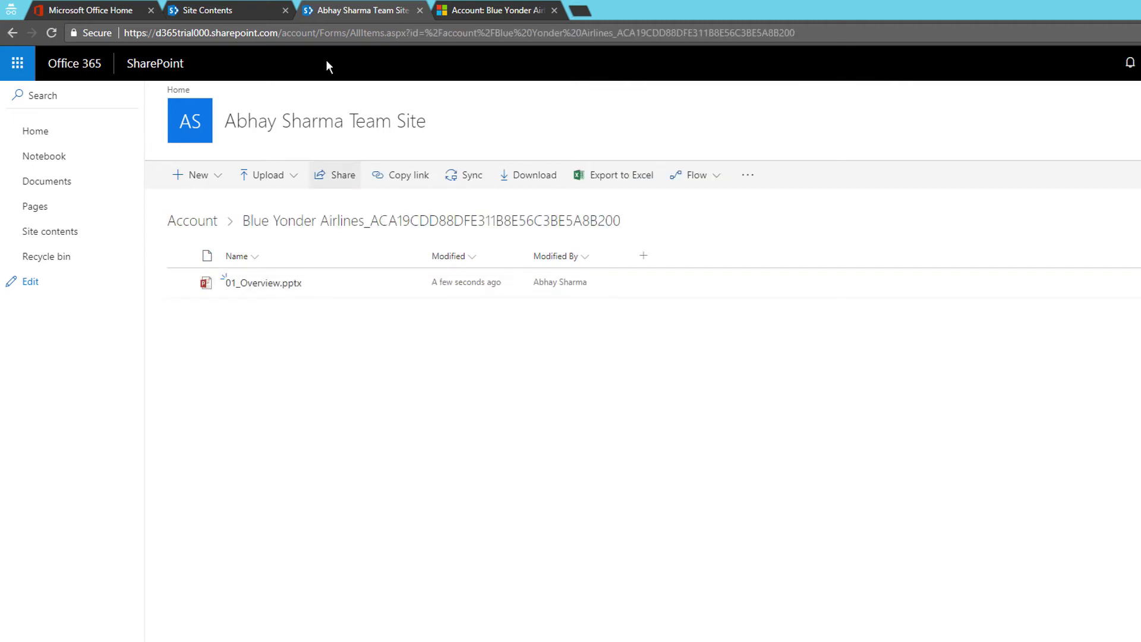
{"action": "left_click", "coordinate": [475, 10]}
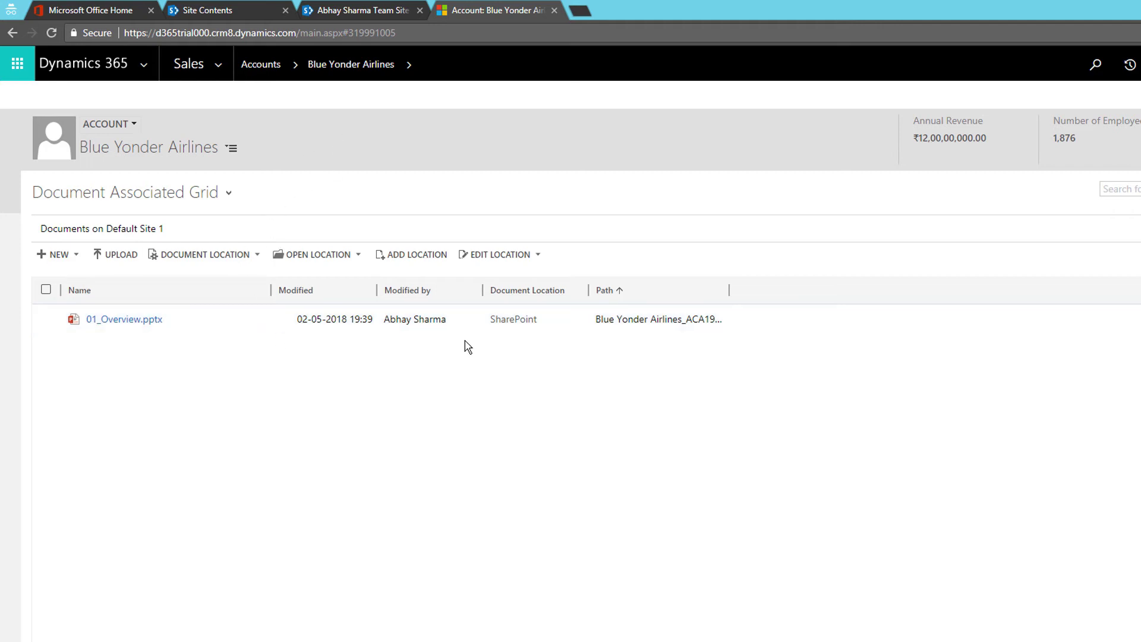
Close the SharePoint folder tab, select 01_Overview.pptx, and show recently viewed accounts.
{"action": "left_click", "coordinate": [387, 10]}
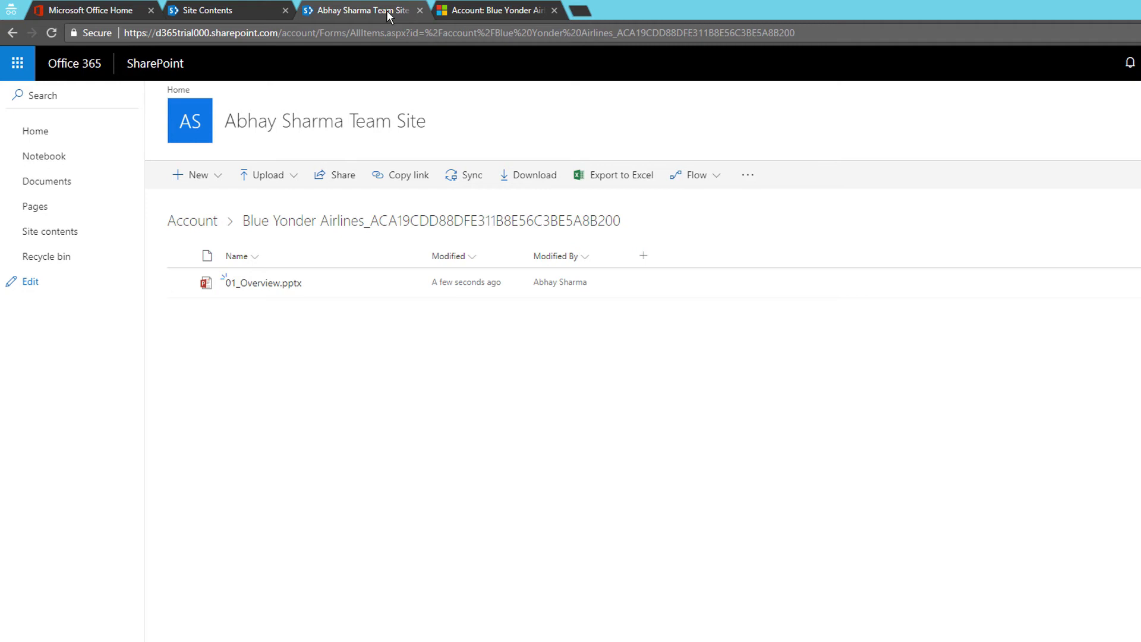
{"action": "left_click", "coordinate": [420, 10]}
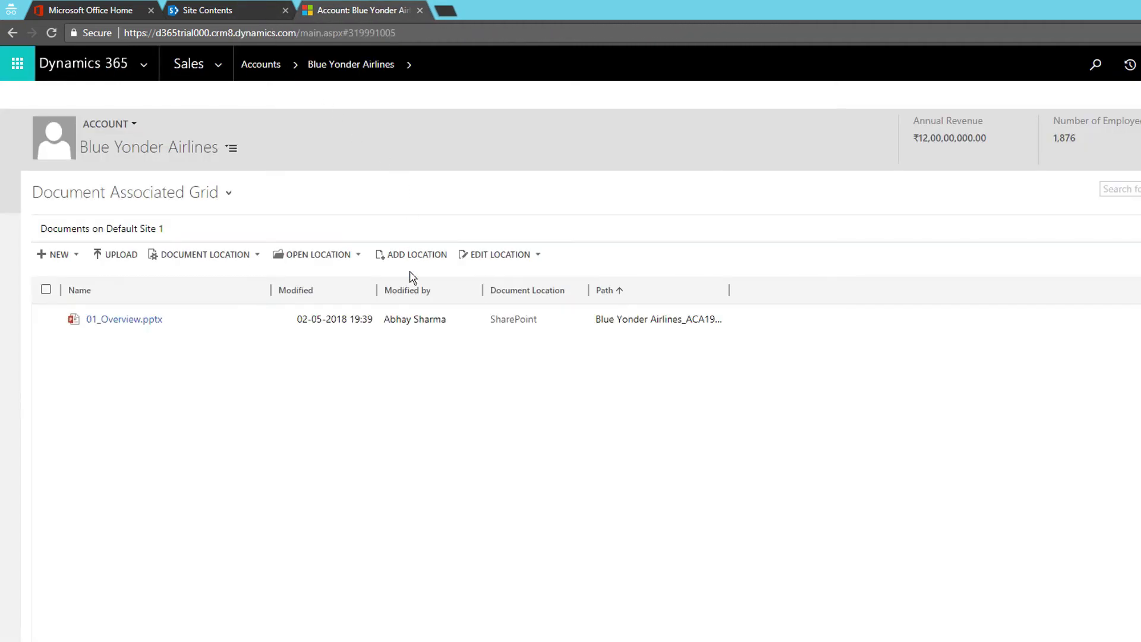
{"action": "left_click", "coordinate": [249, 330]}
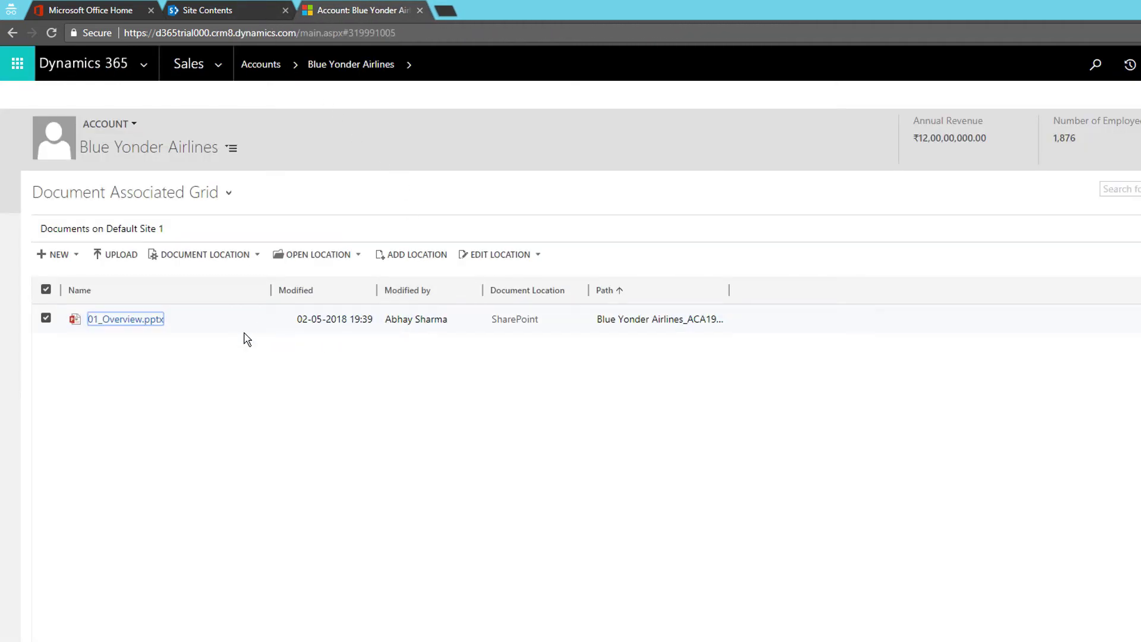
{"action": "left_click", "coordinate": [295, 66]}
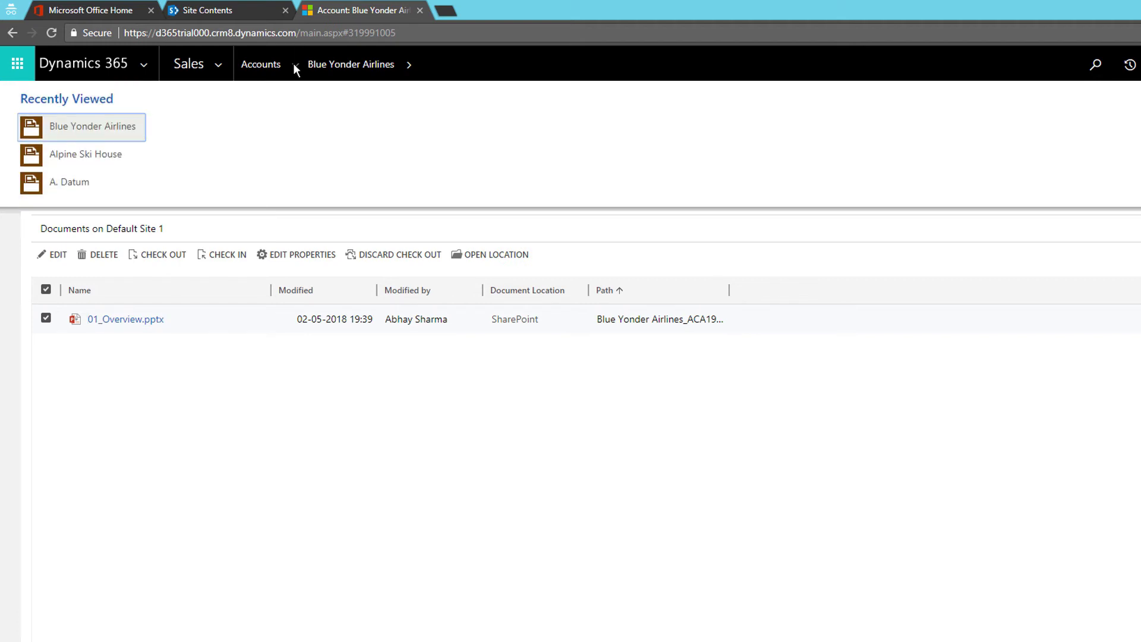